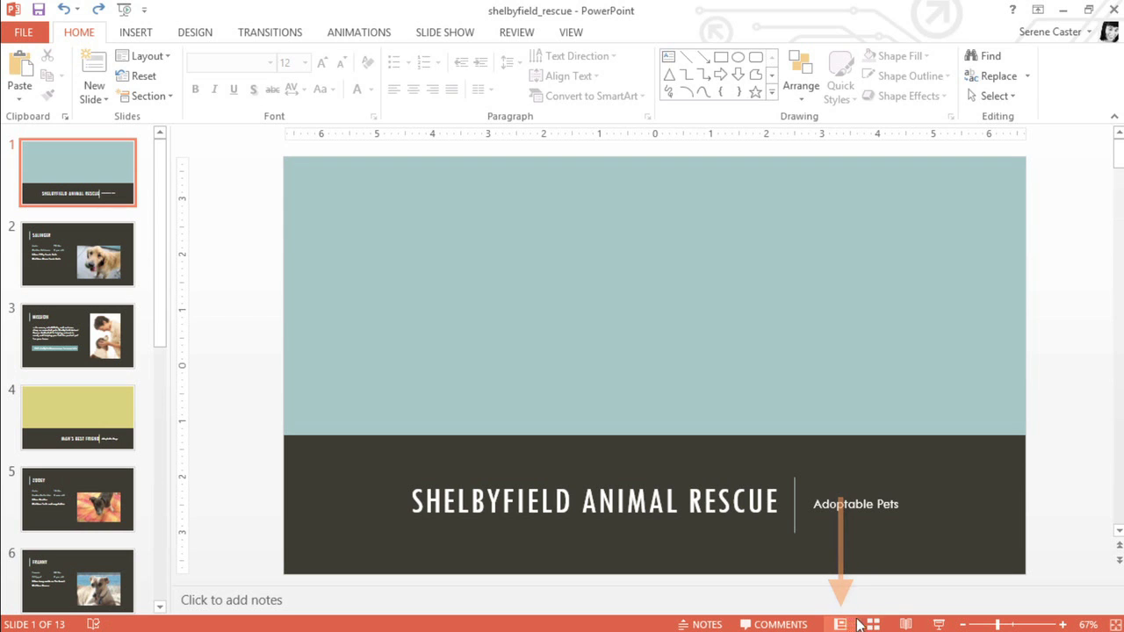
Reorder the slides in Slide Sorter view, placing Franny before Zooey and Salinger directly after Zooey, and switch to Reading View
click(872, 625)
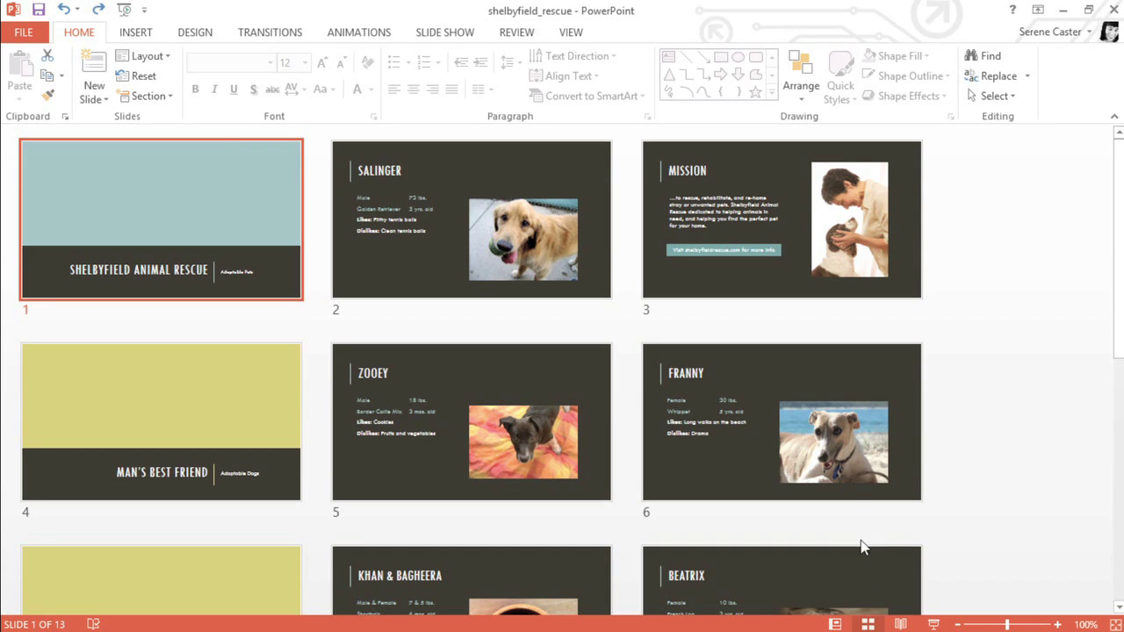
drag(840, 443, 540, 446)
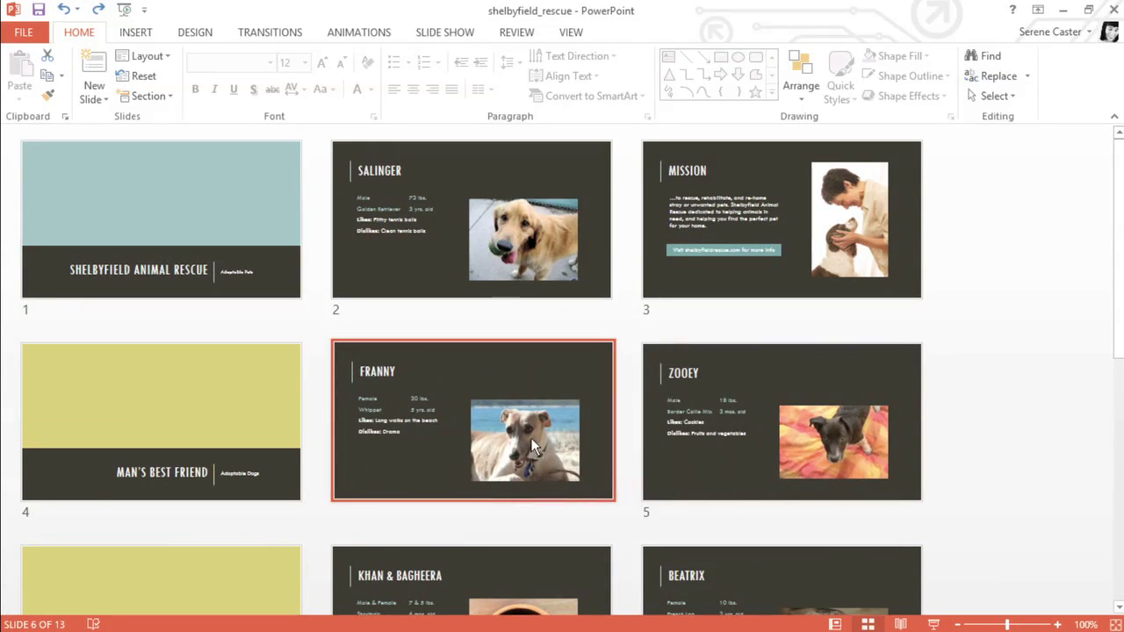
drag(499, 249, 788, 445)
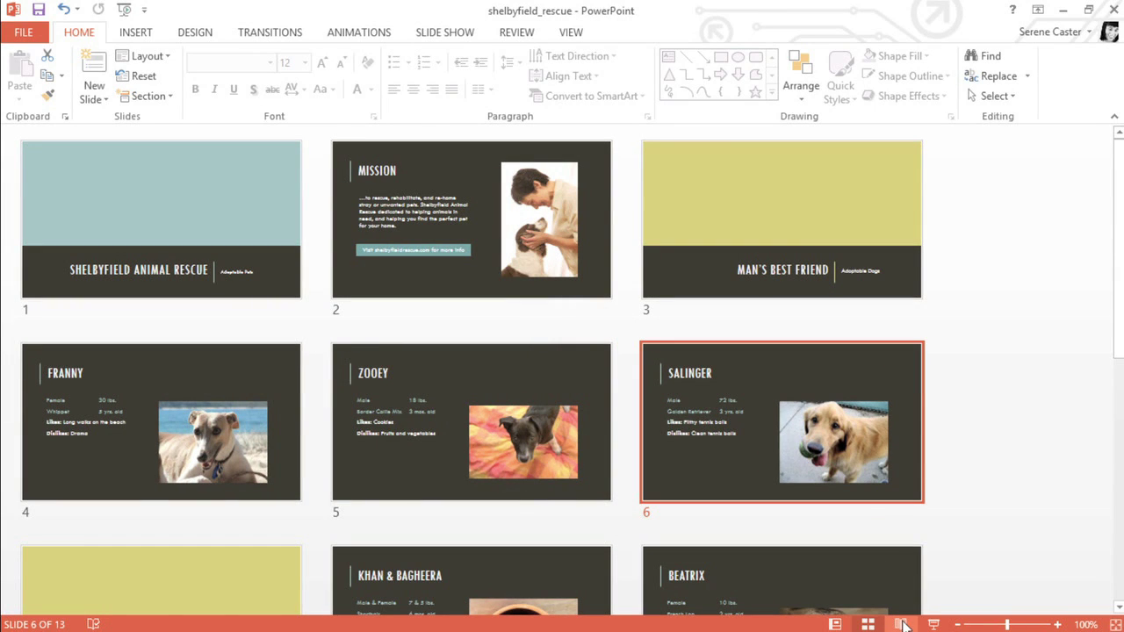
click(903, 623)
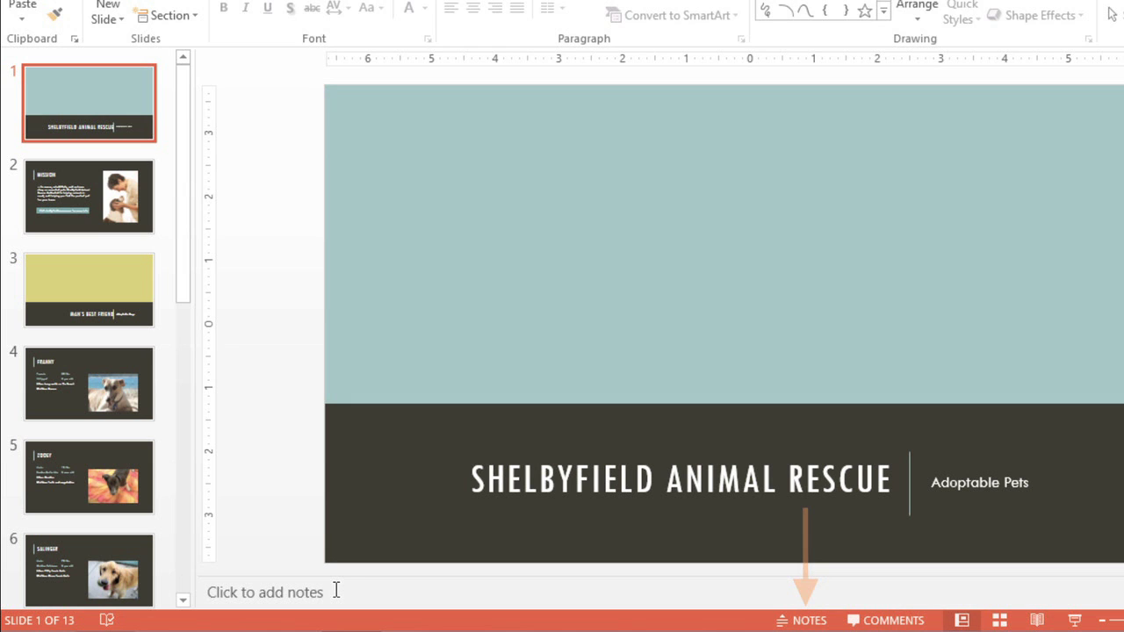
Enlarge the notes area of slide 1 and enter the notes "Welcome and intro" and "Get picture for slide?" on separate lines
drag(341, 575, 354, 466)
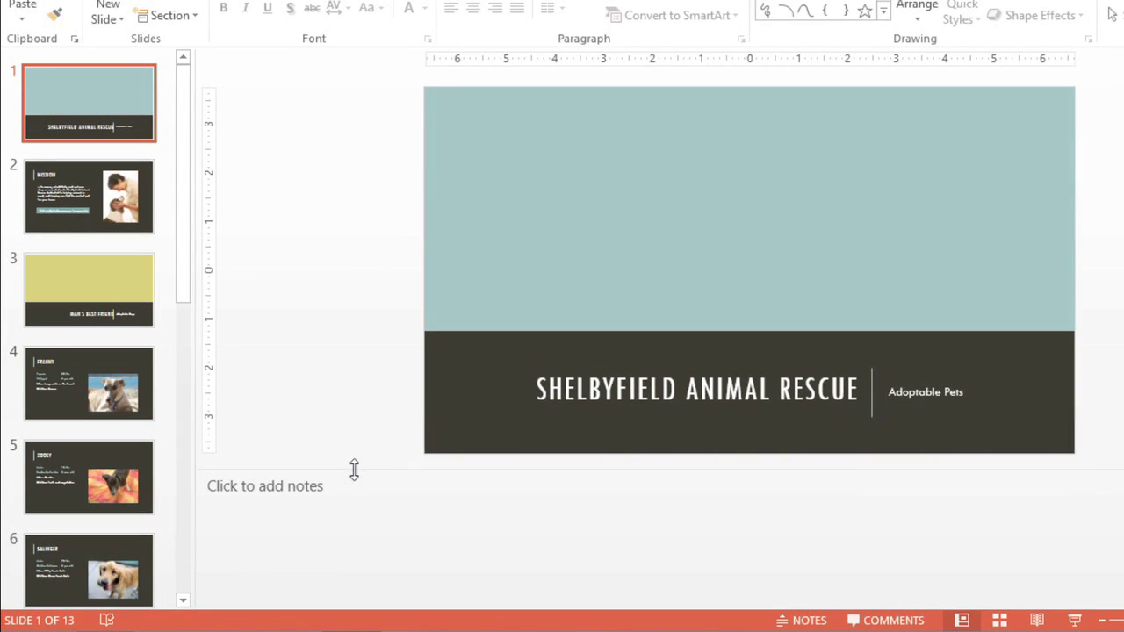
click(348, 488)
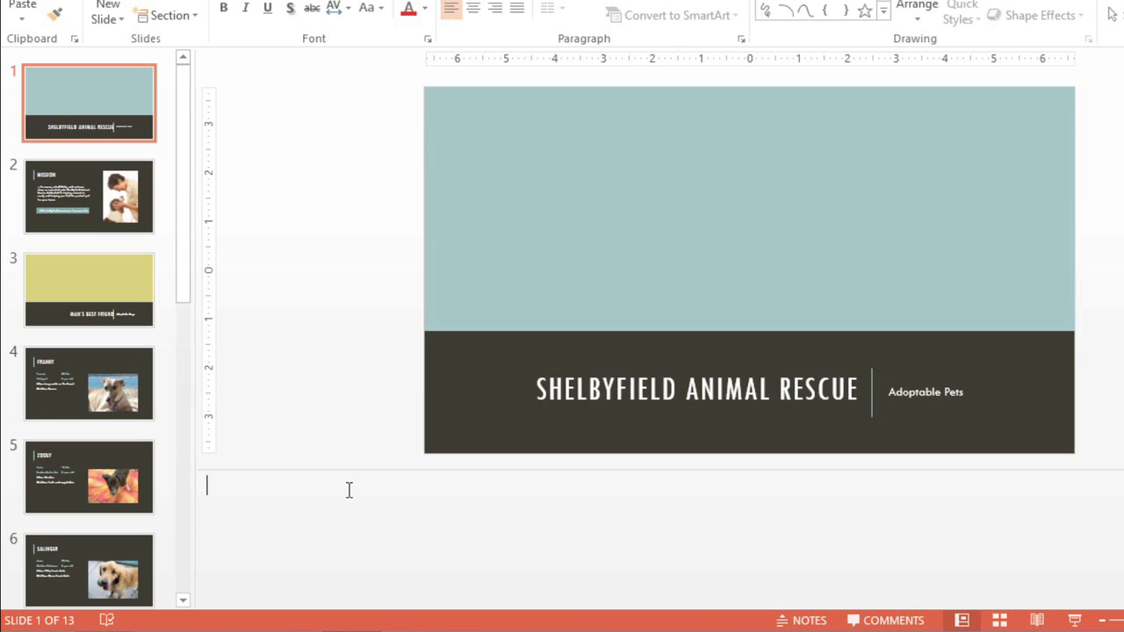
text(Welcome and intro)
key(Return)
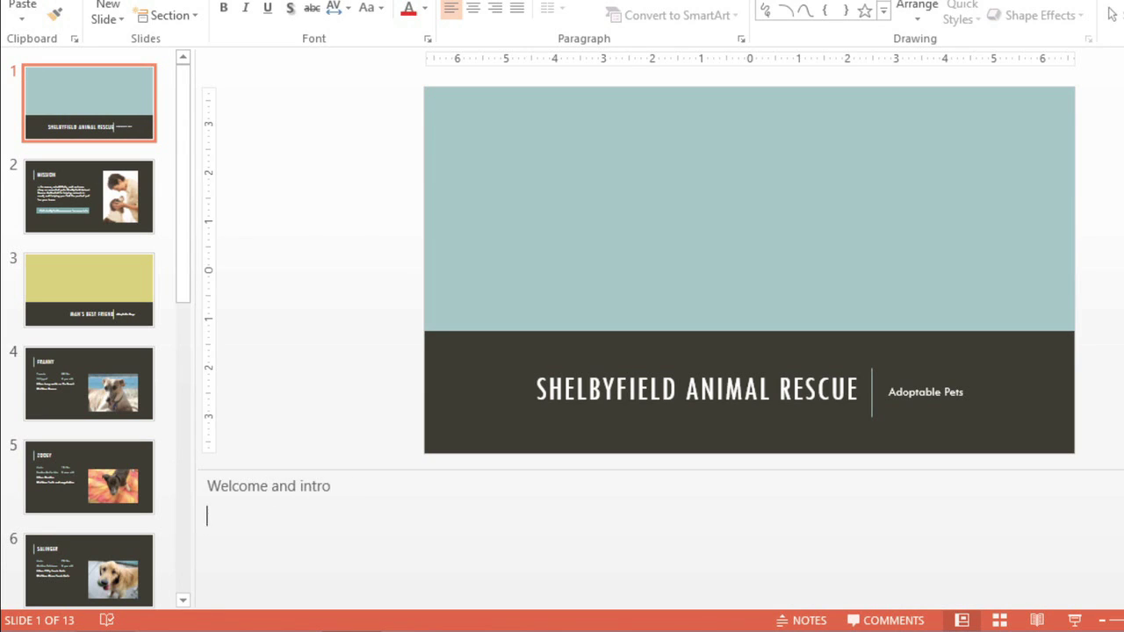
text(Get picture for slide?)
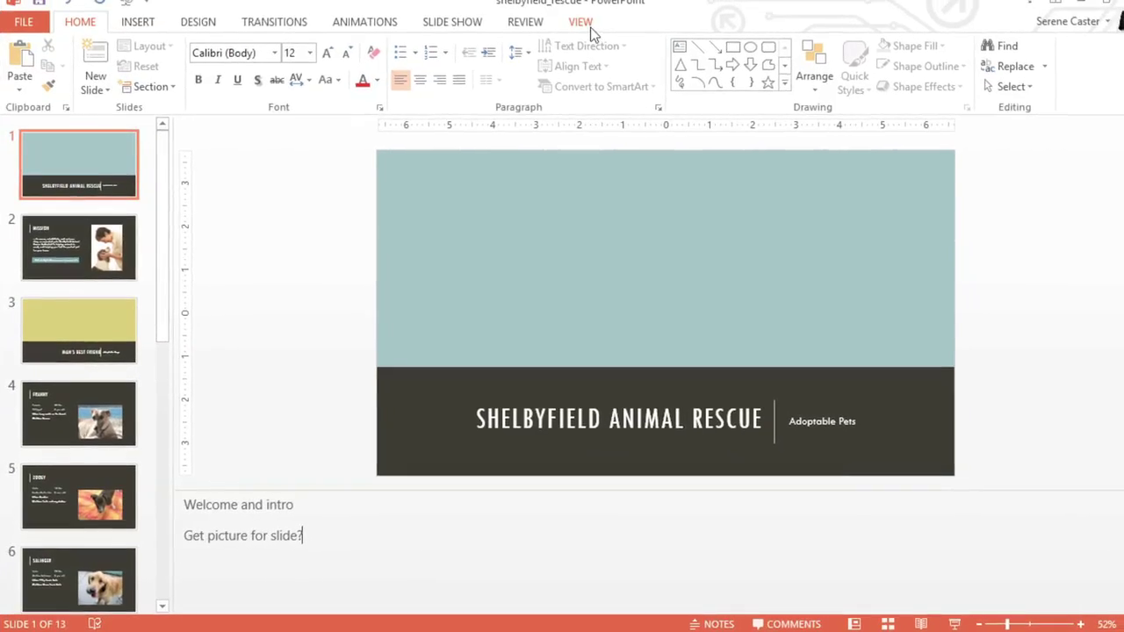
In Notes Page view, add the note "Overview of program" to the Mission slide
click(600, 4)
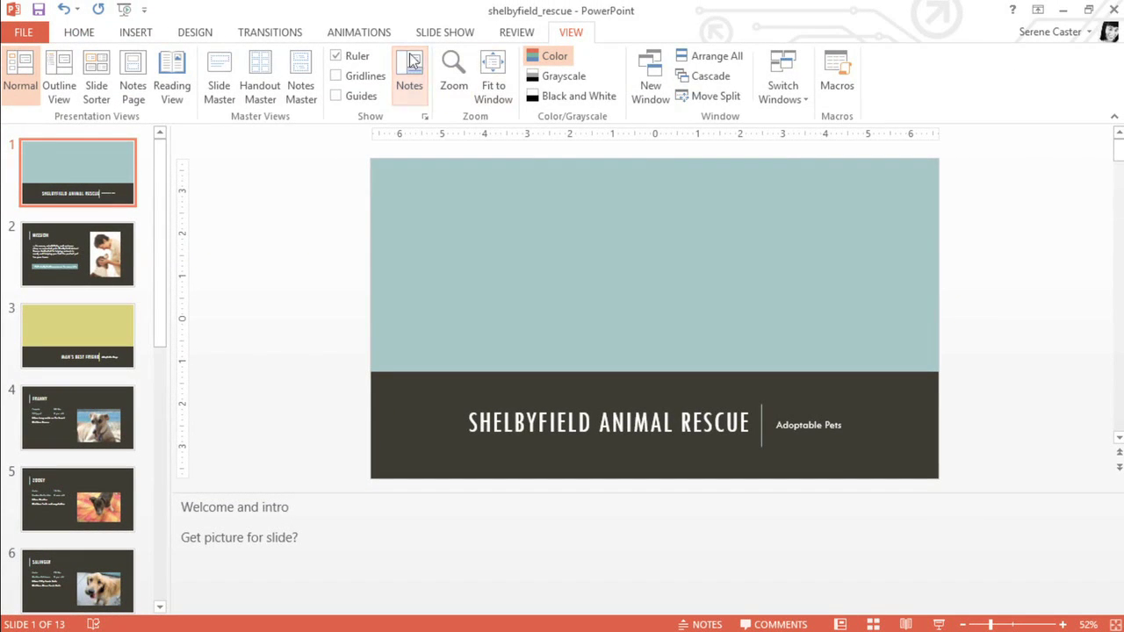
click(137, 70)
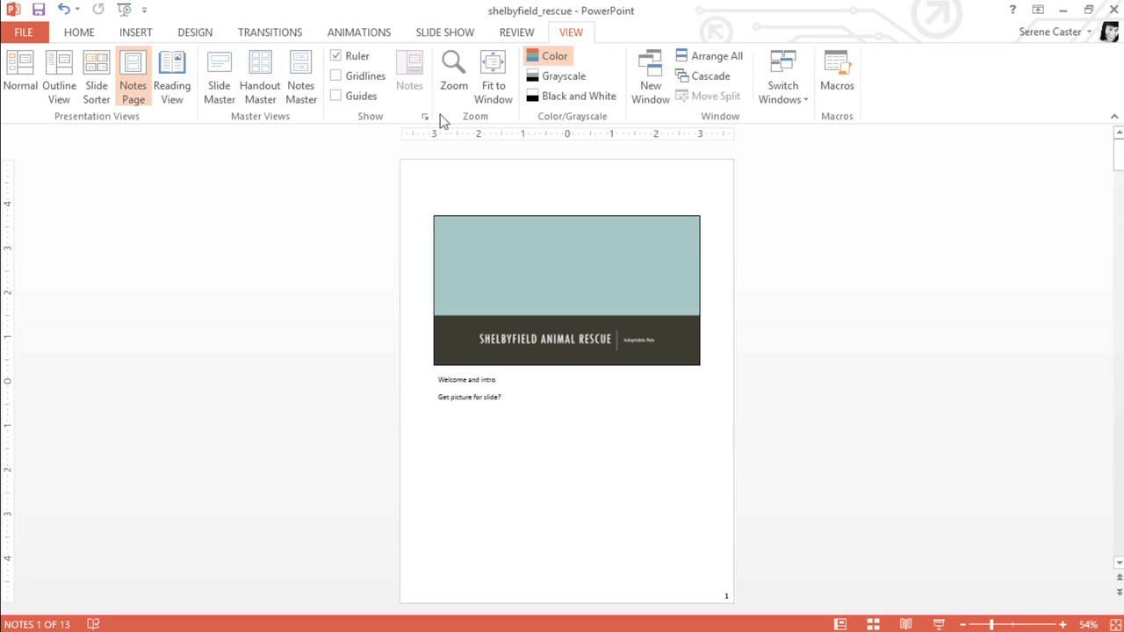
click(1120, 188)
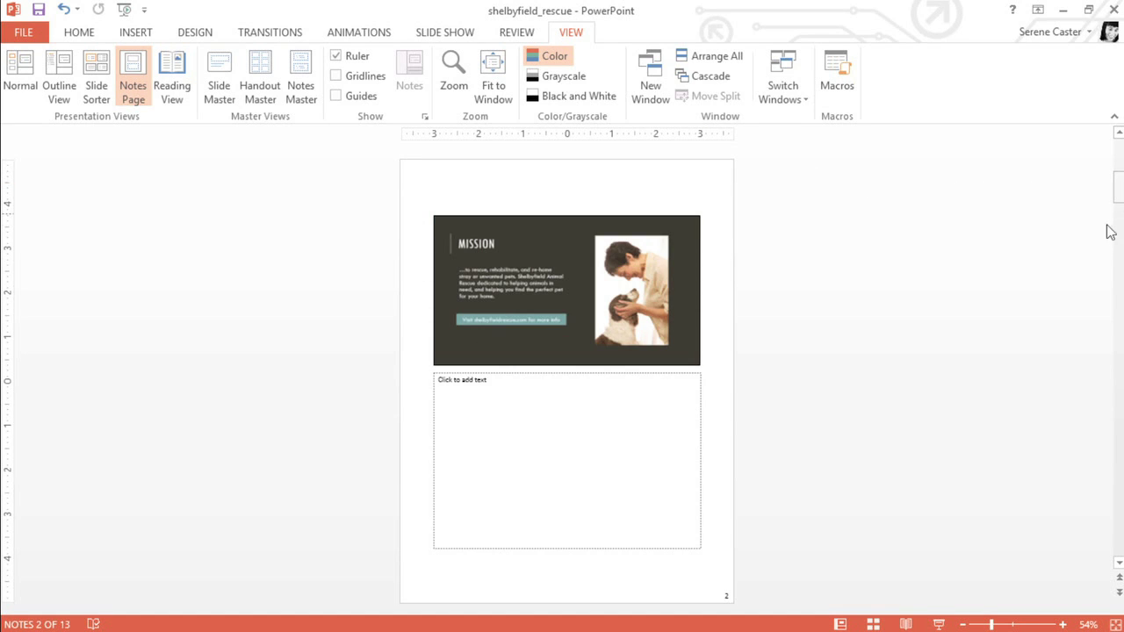
click(1012, 624)
click(711, 482)
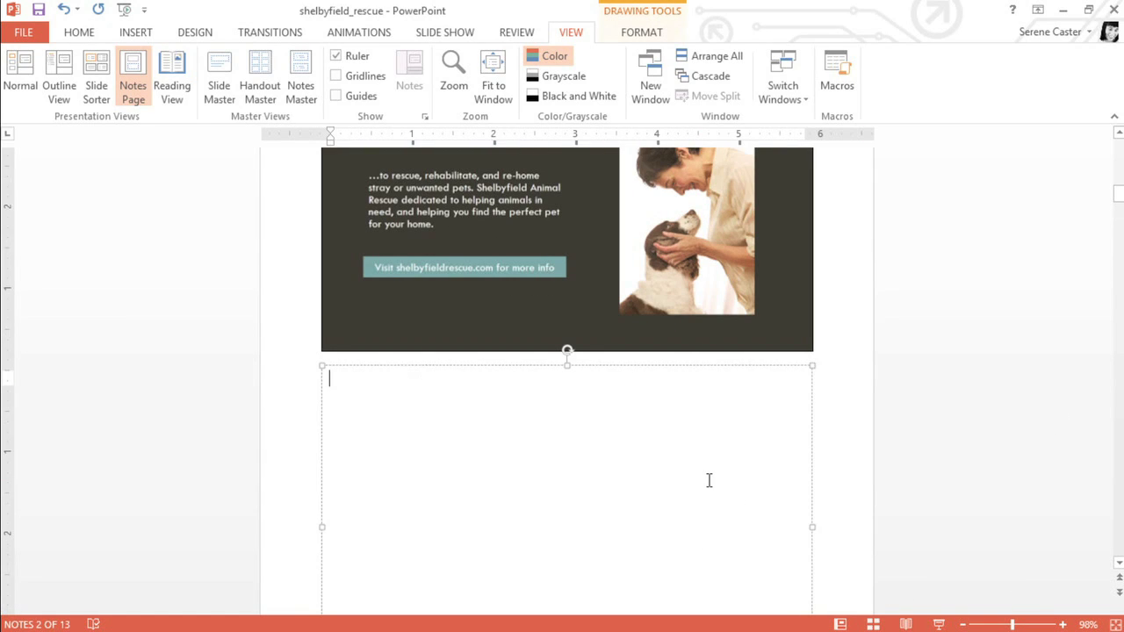
text(Overview of program)
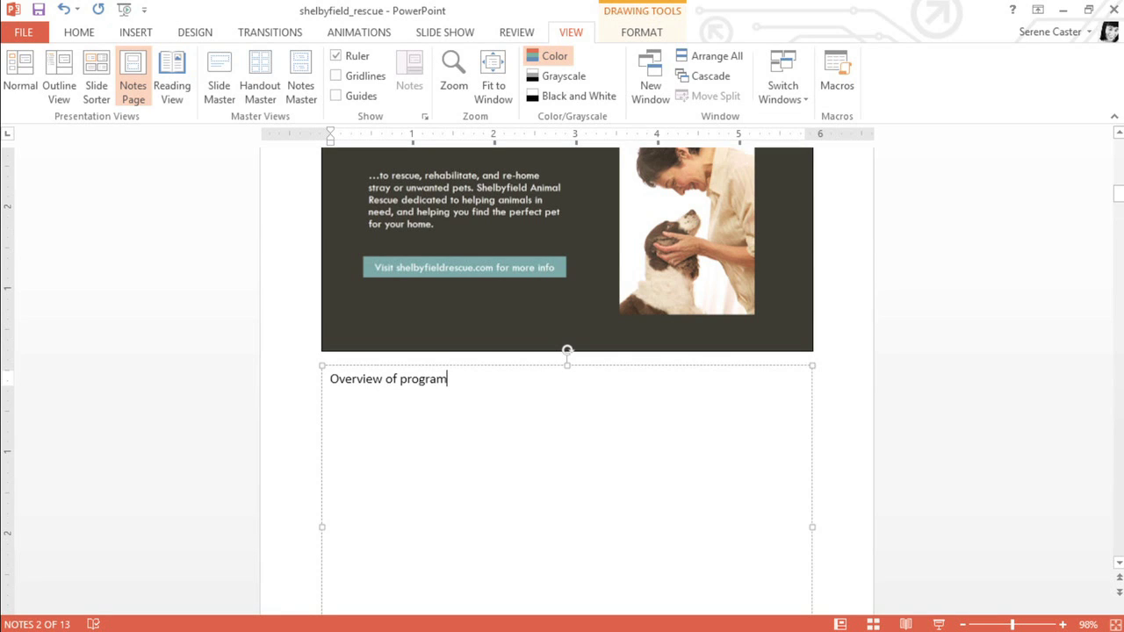
key(Escape)
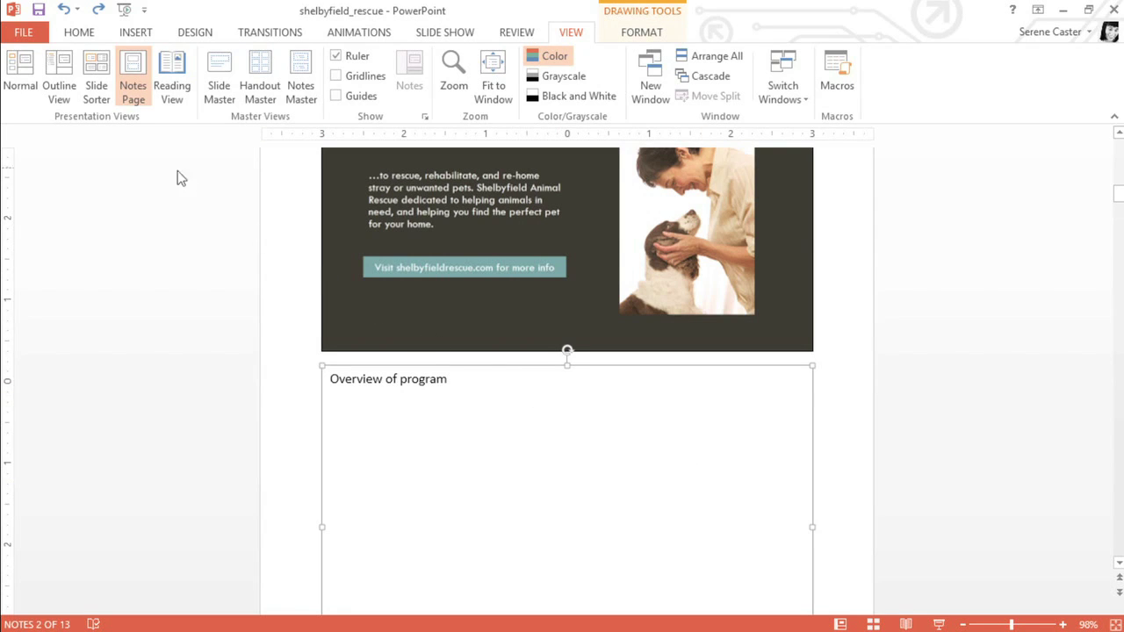
In Outline View, replace the title slide's subtitle "Adoptable Pets" with "Pet Showcase"
click(58, 69)
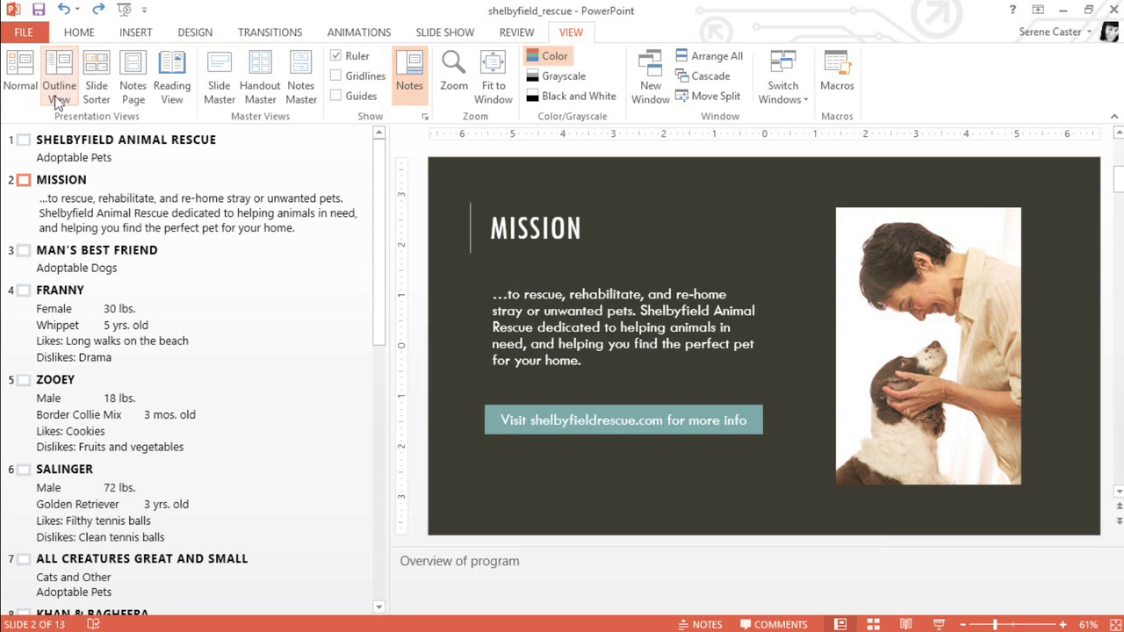
click(61, 158)
drag(77, 156, 126, 159)
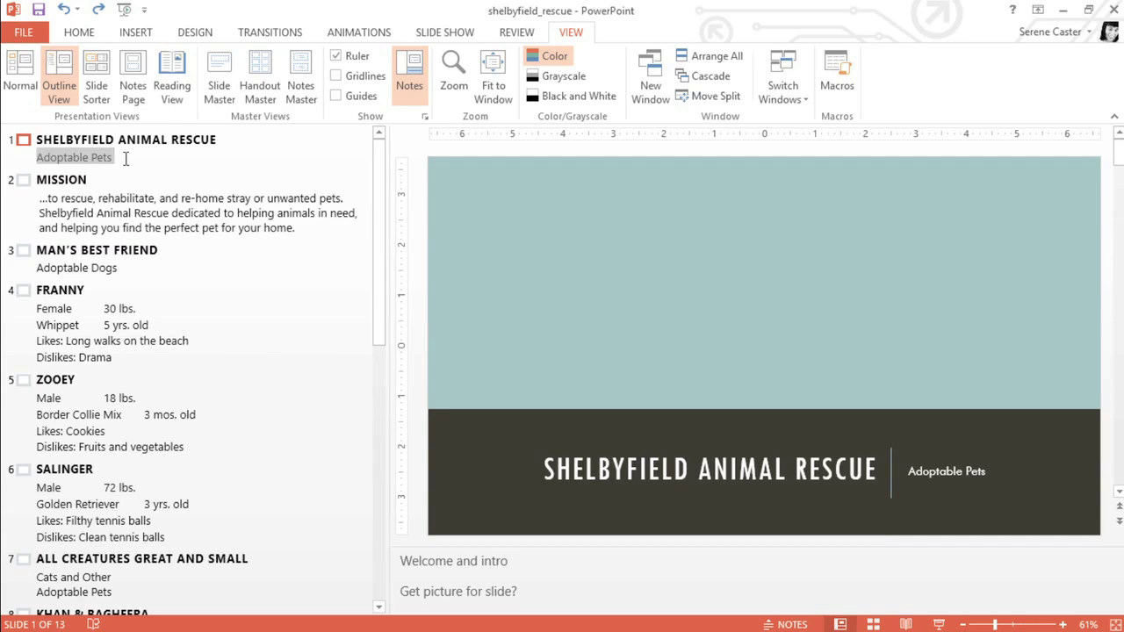
text(Pet S)
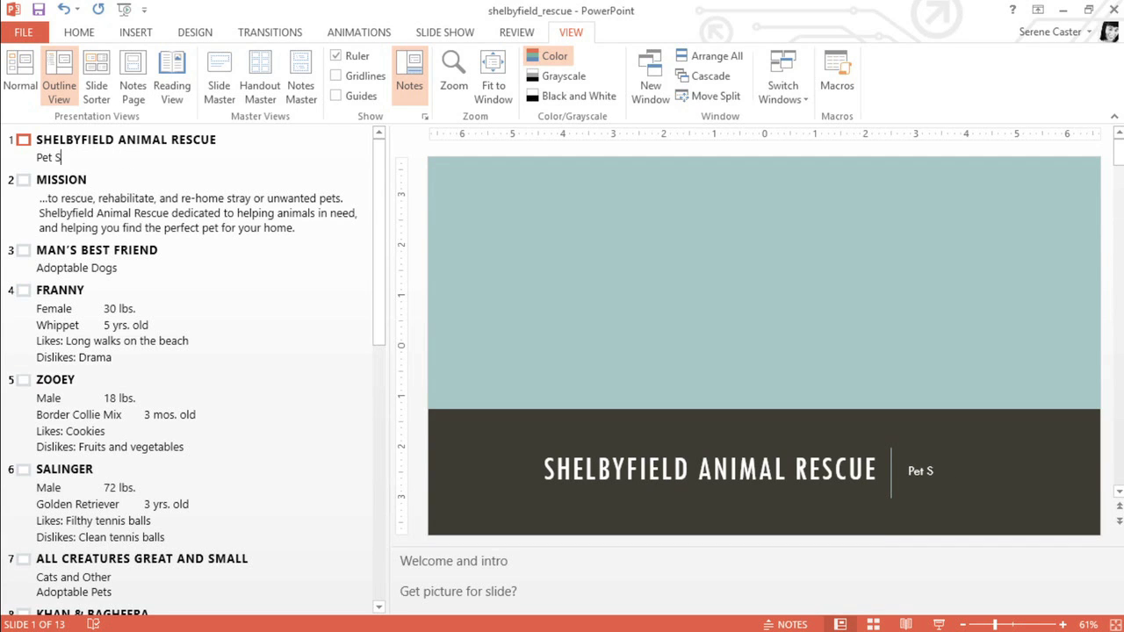
text(howcase)
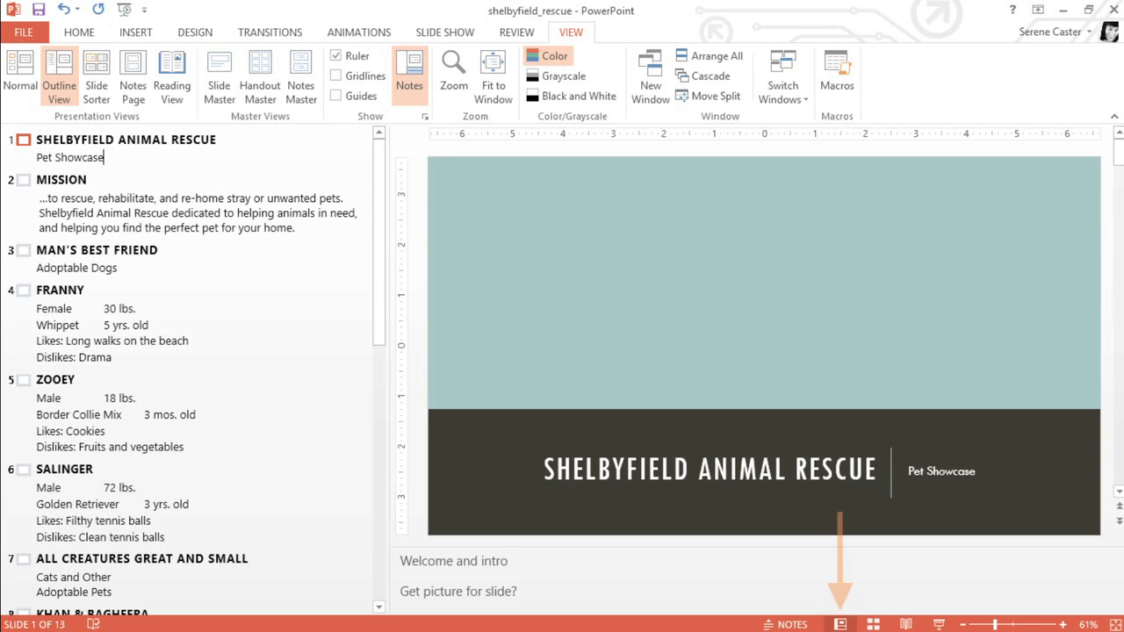
Back in Normal view, add a section starting at the Man's Best Friend slide and name it "Dogs"
click(18, 75)
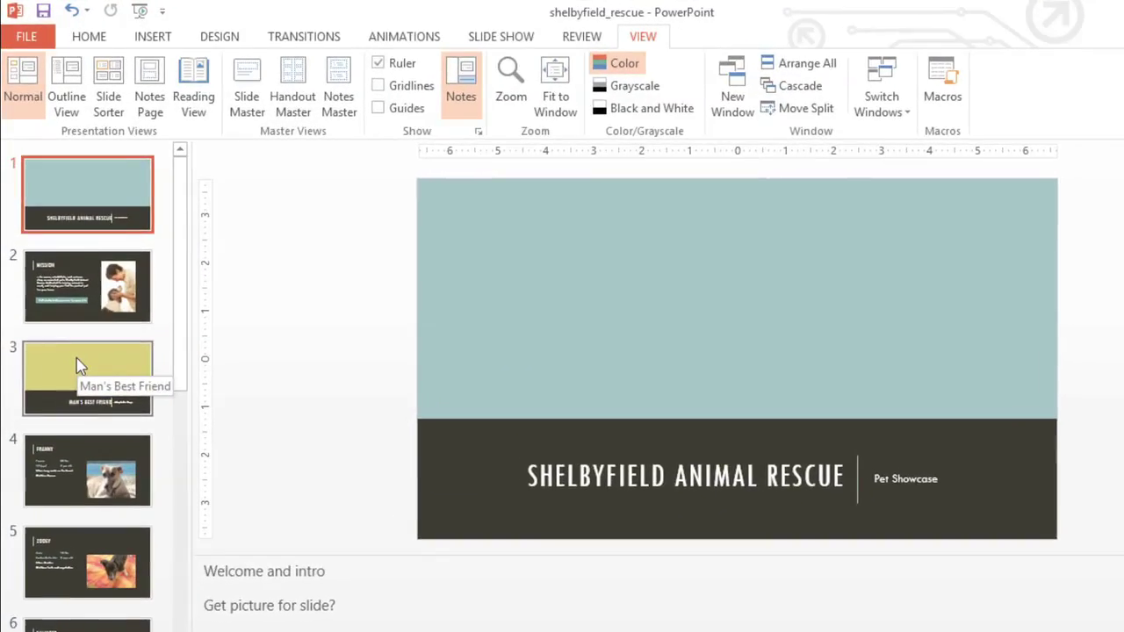
click(76, 351)
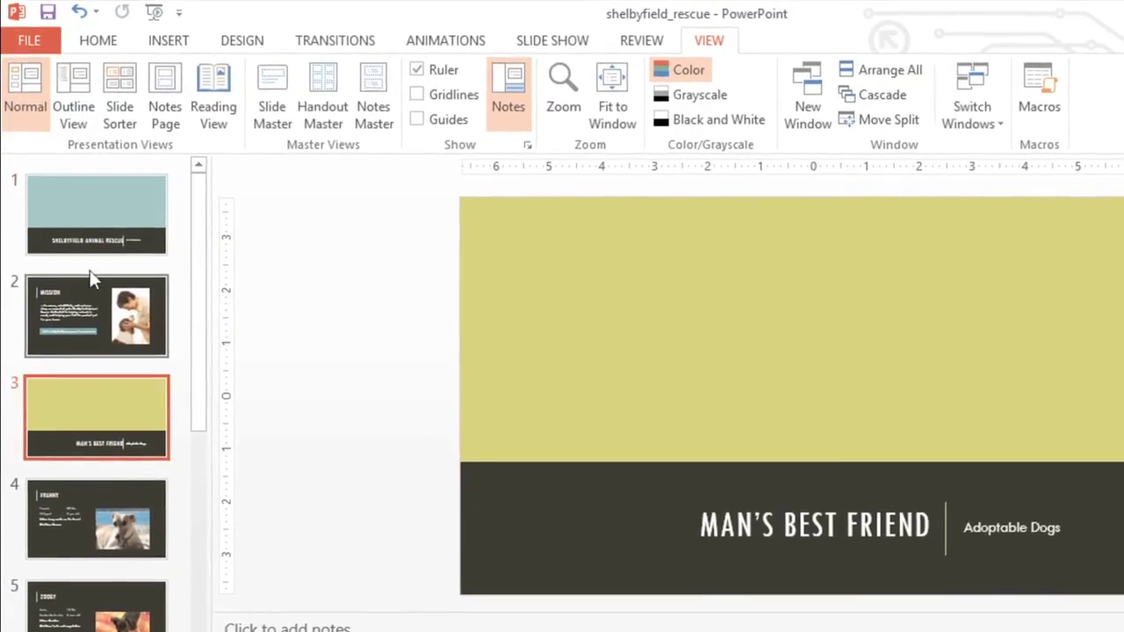
click(98, 44)
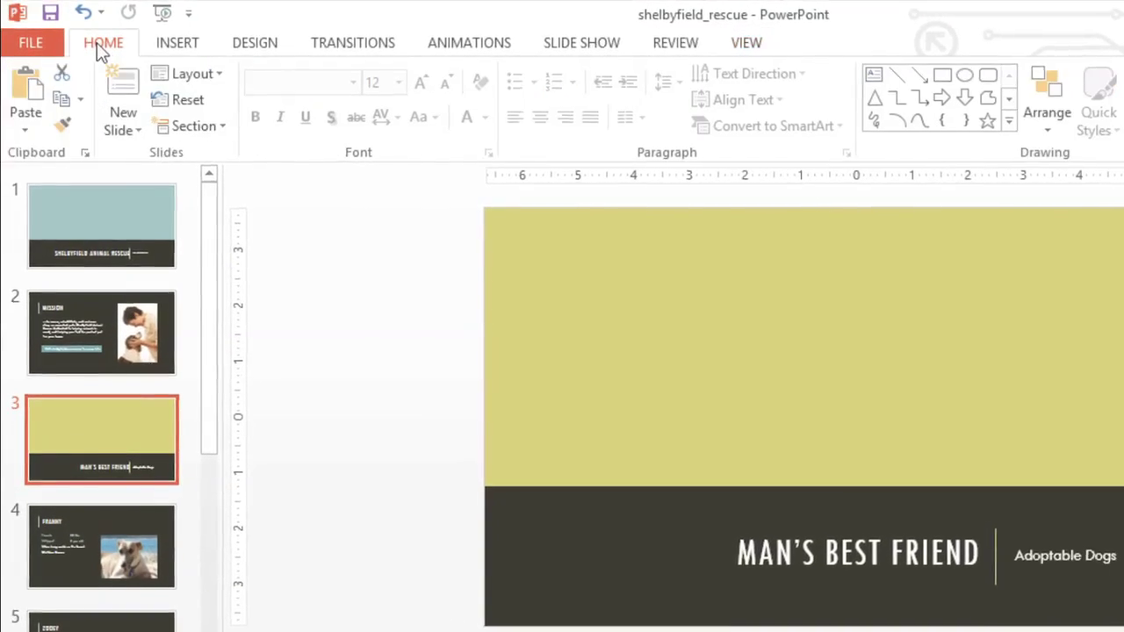
click(164, 127)
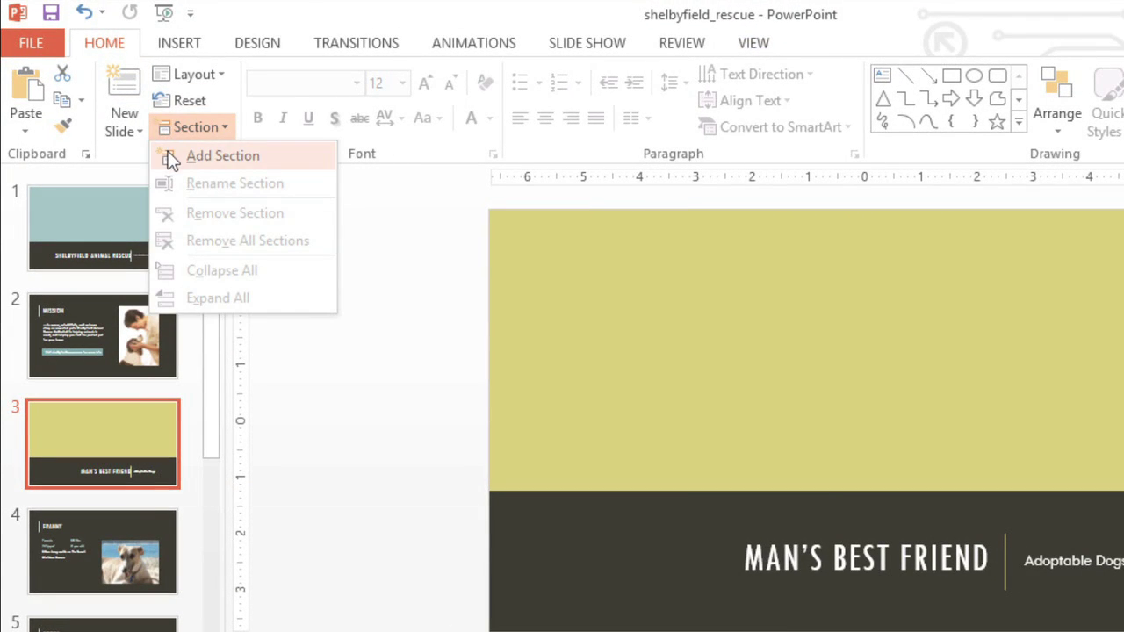
click(170, 156)
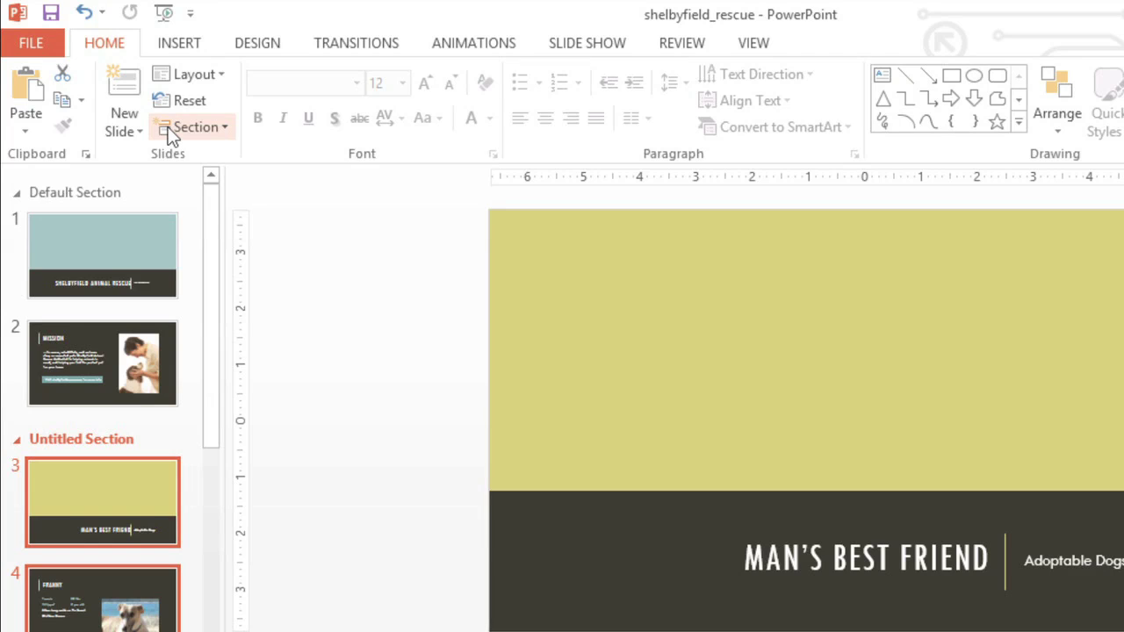
click(167, 127)
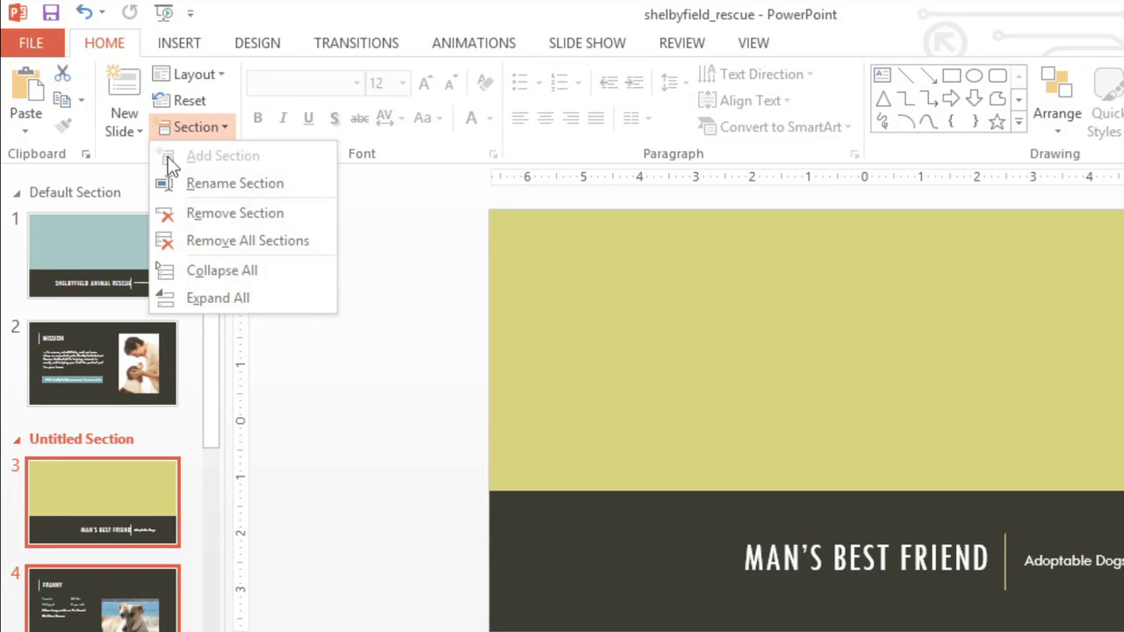
click(170, 184)
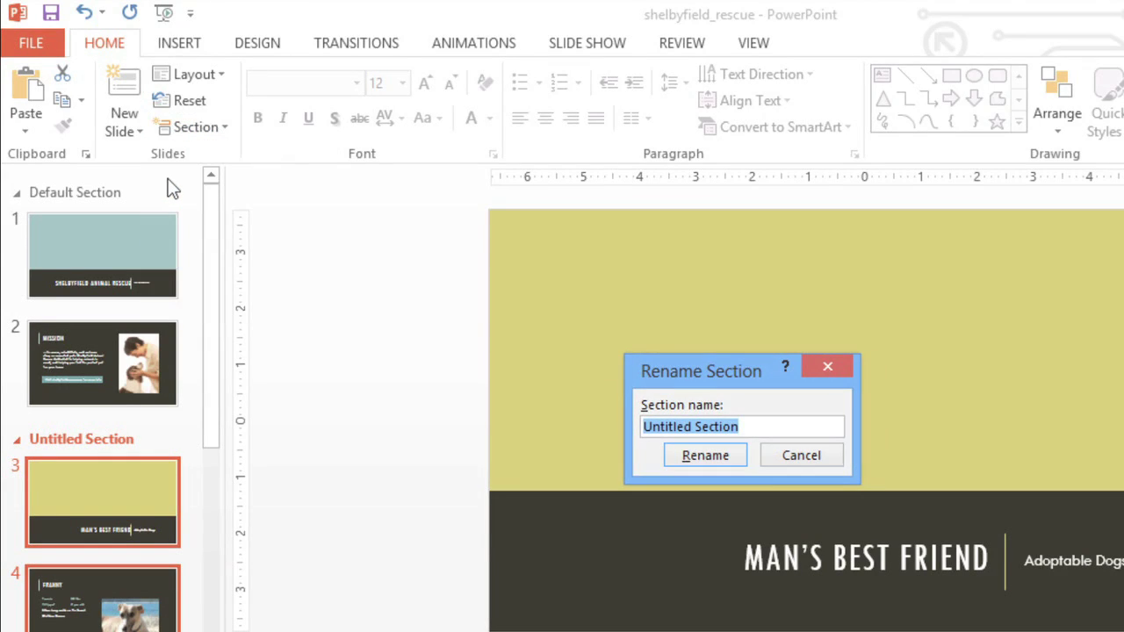
text(Dogs)
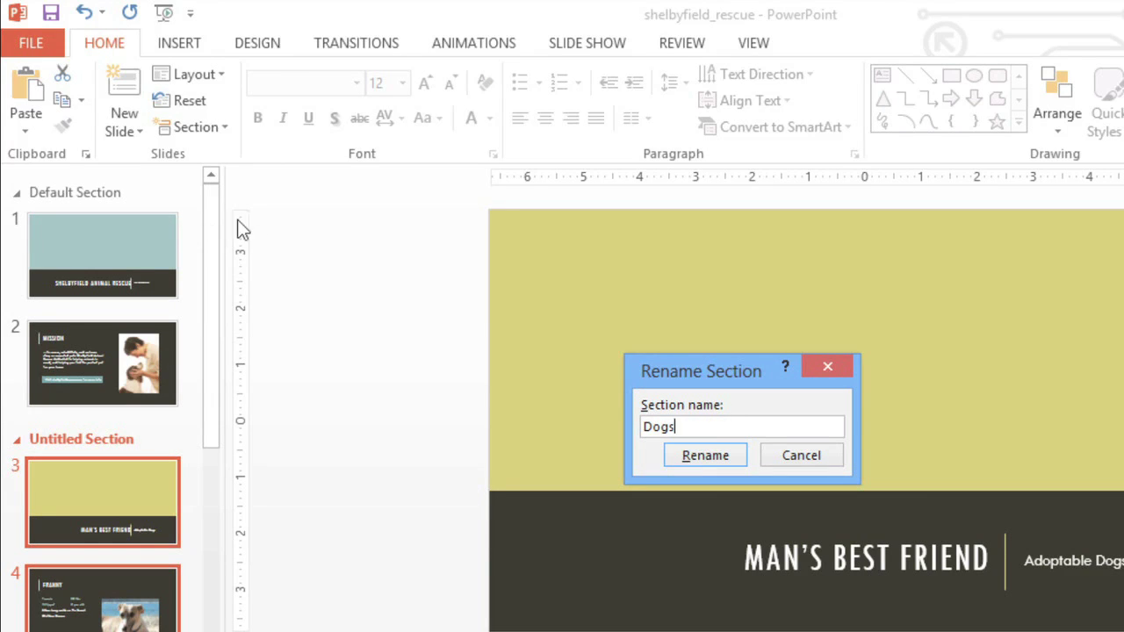
click(697, 456)
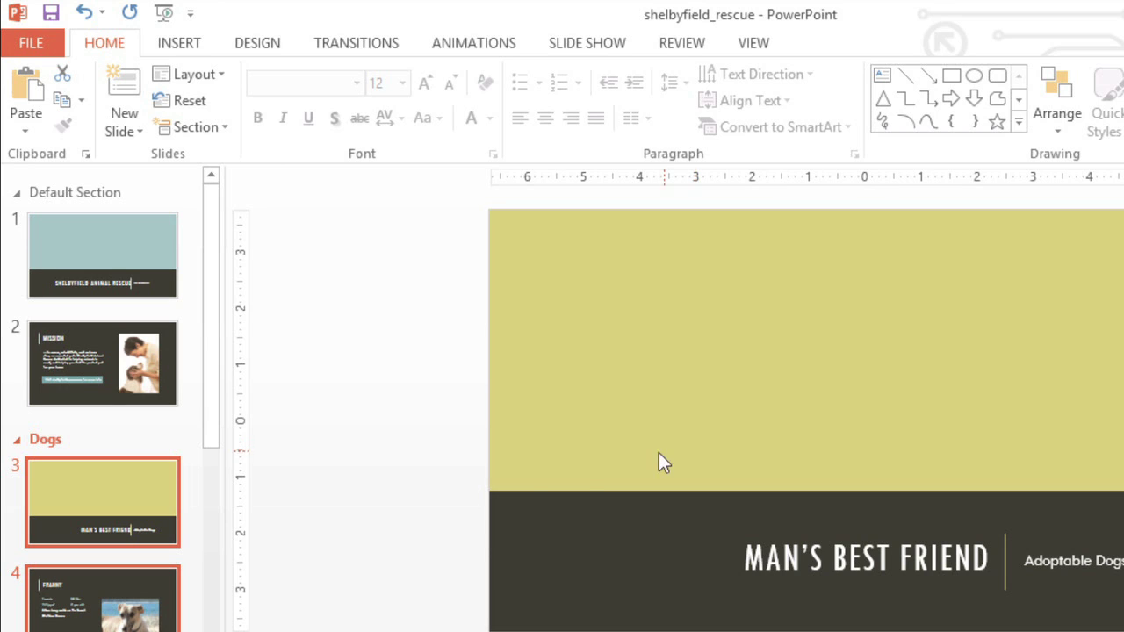
Add a section starting at slide 7, All Creatures Great and Small, and name it "Cats and Other Small Pets"
click(210, 480)
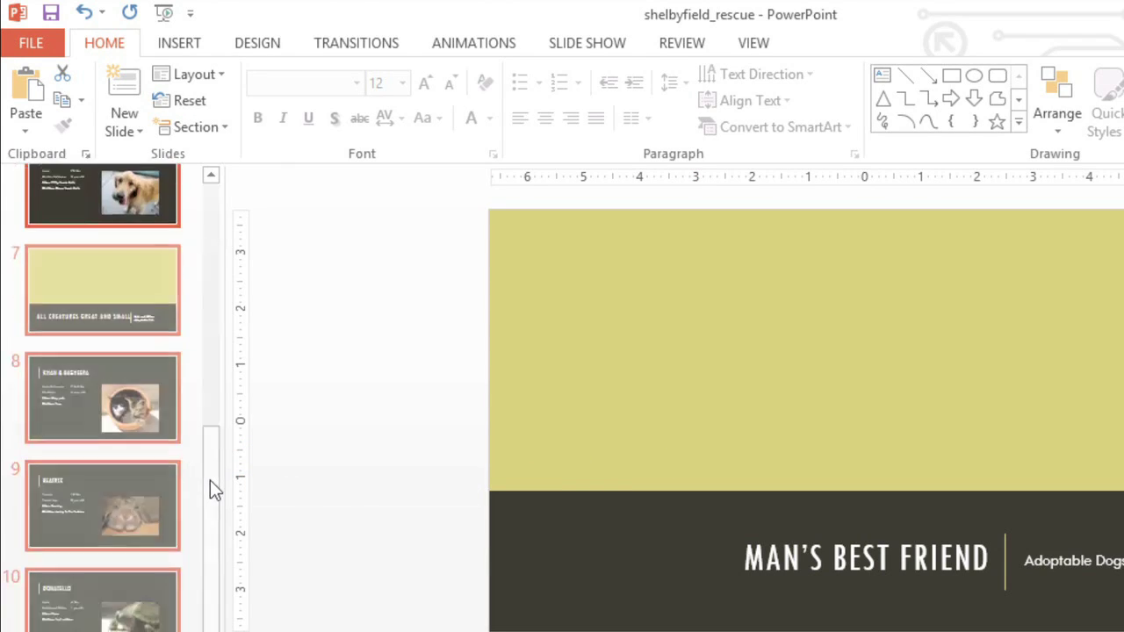
click(148, 303)
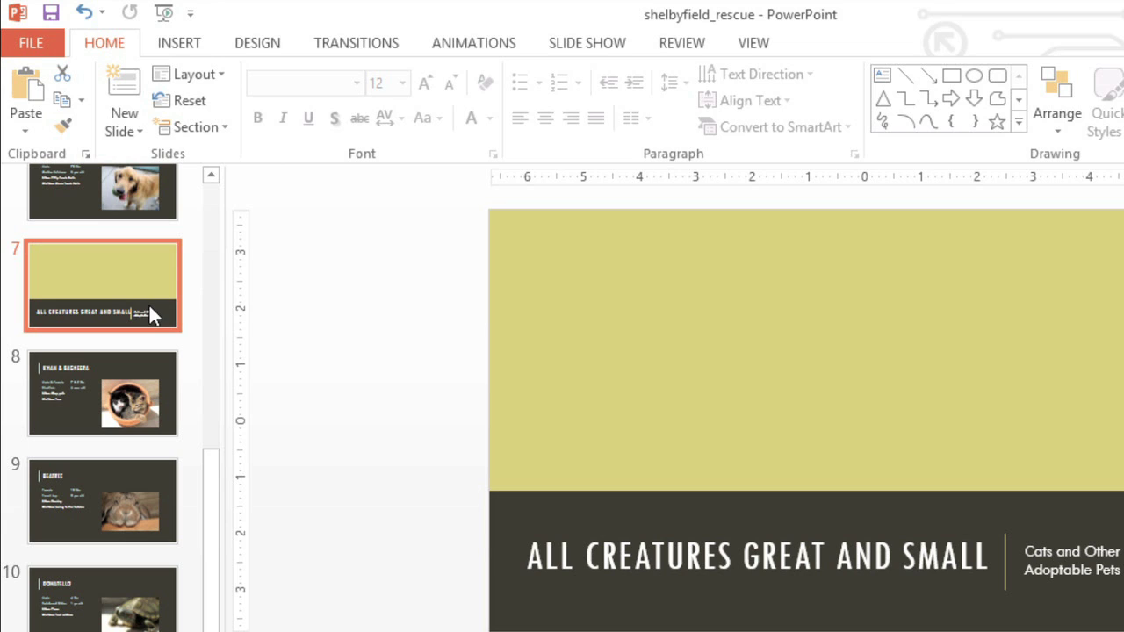
click(209, 132)
click(206, 158)
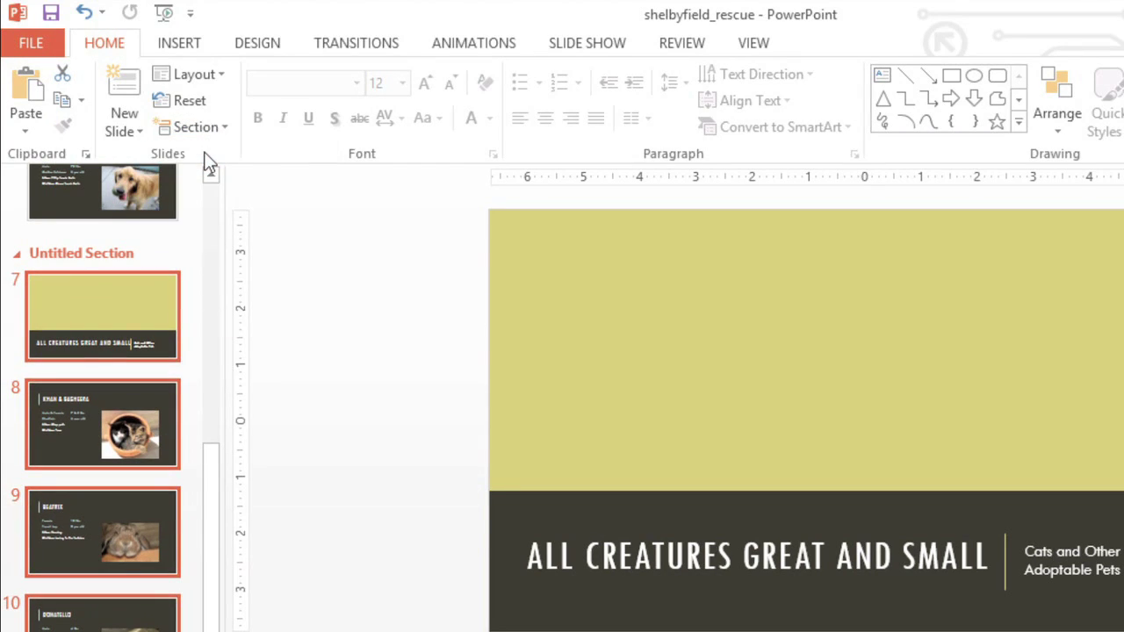
click(209, 133)
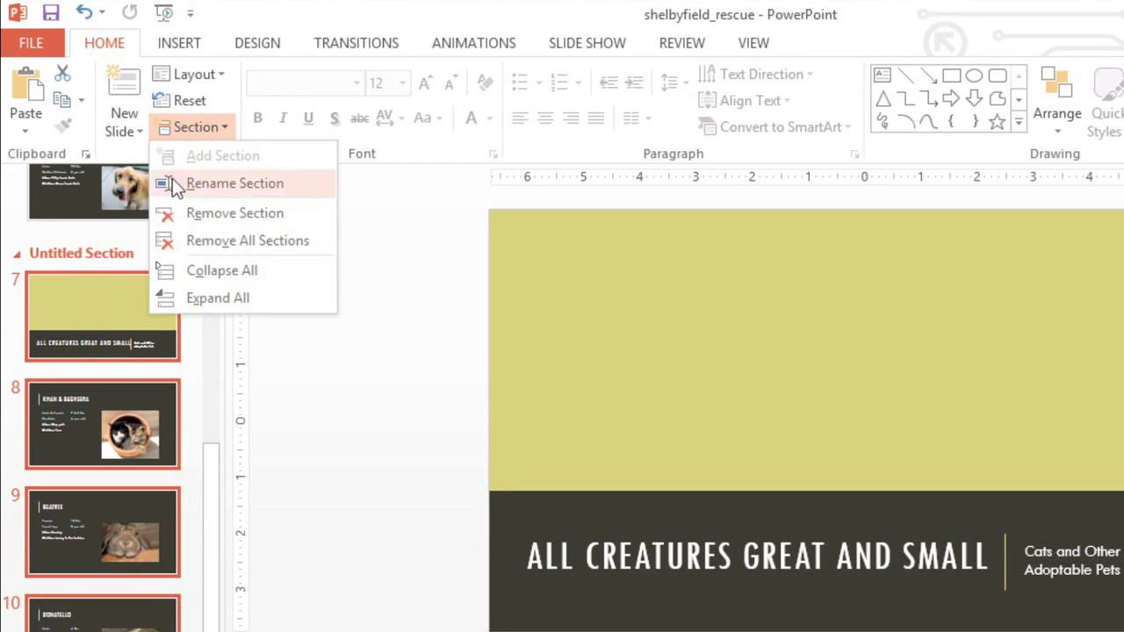
click(233, 183)
text(Cat)
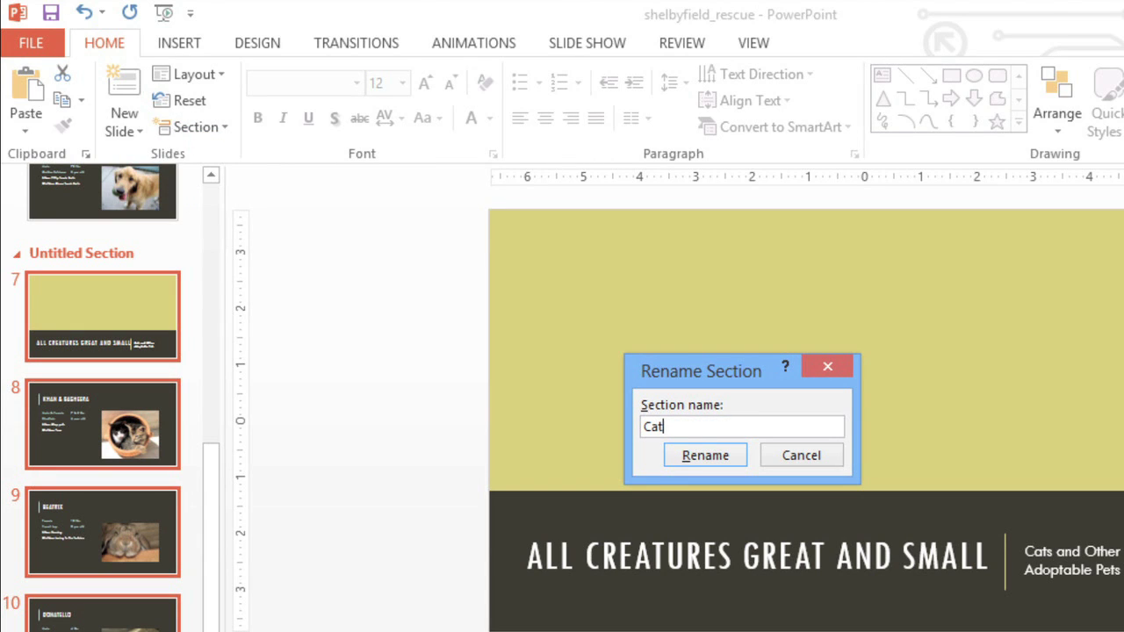
text(s and Other Sm)
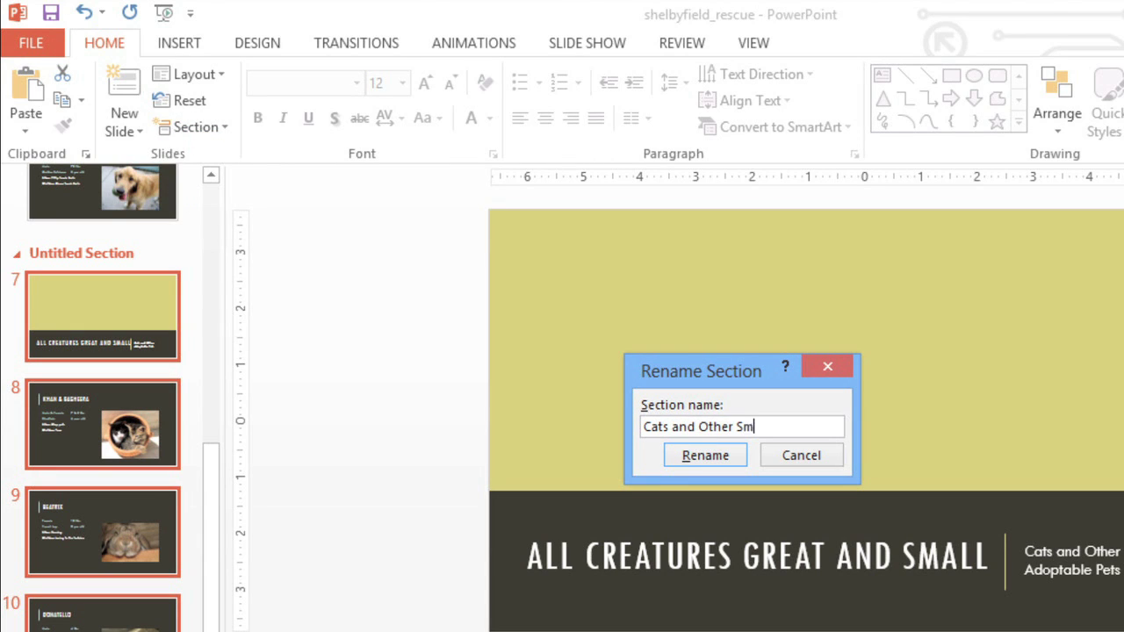
text(all Pets)
click(693, 455)
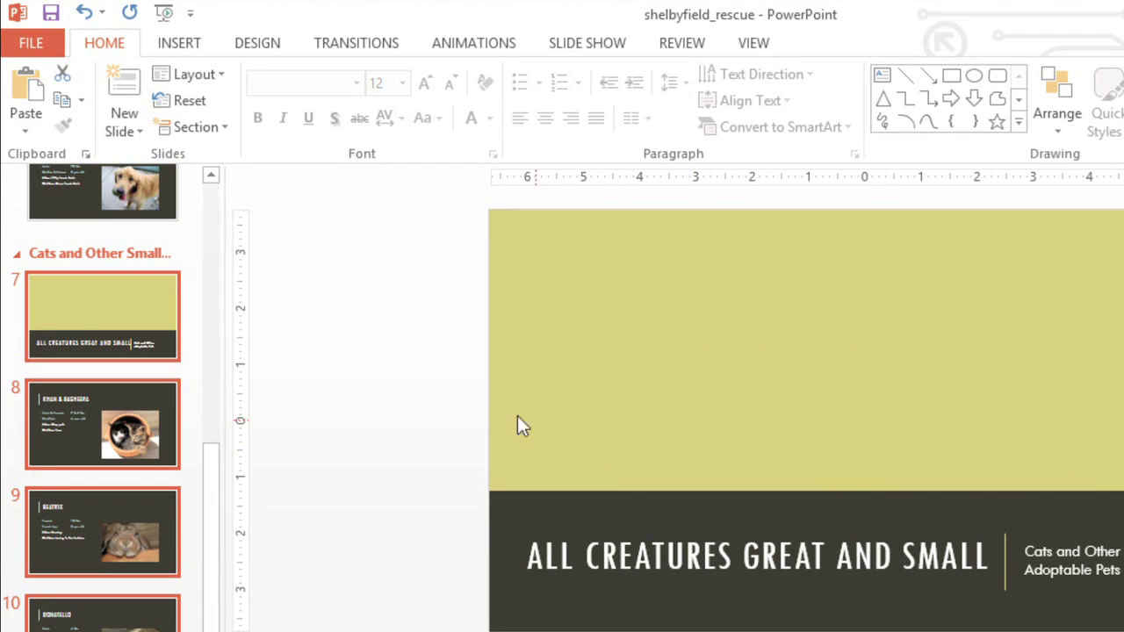
Collapse the Cats and Other Small Pets, Dogs and Default sections, and expand the Dogs section again
click(20, 256)
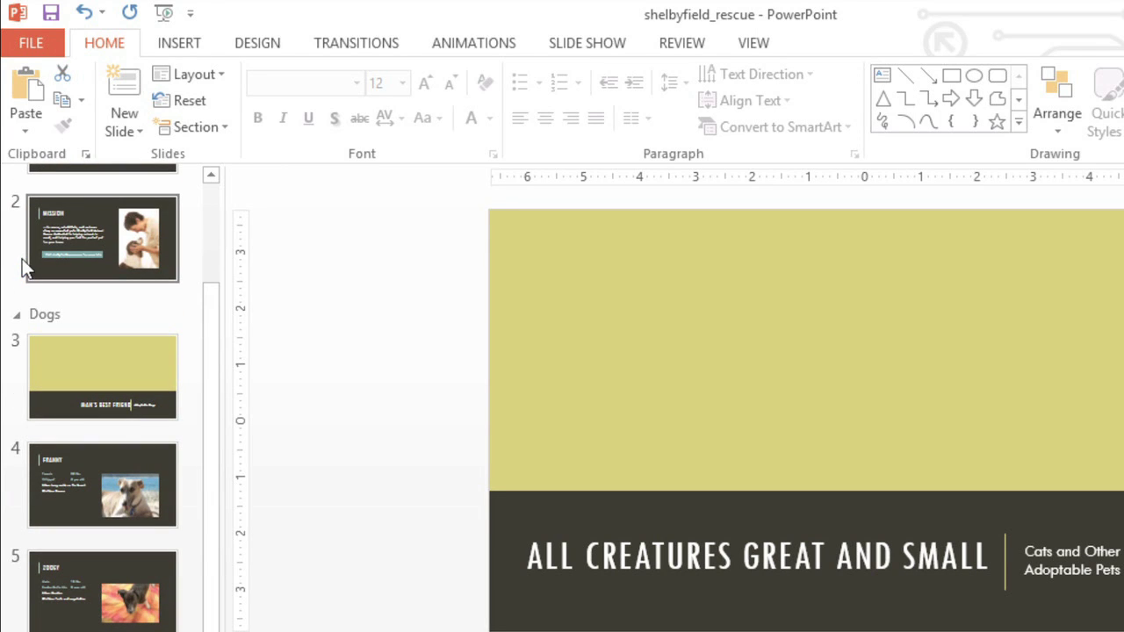
click(16, 315)
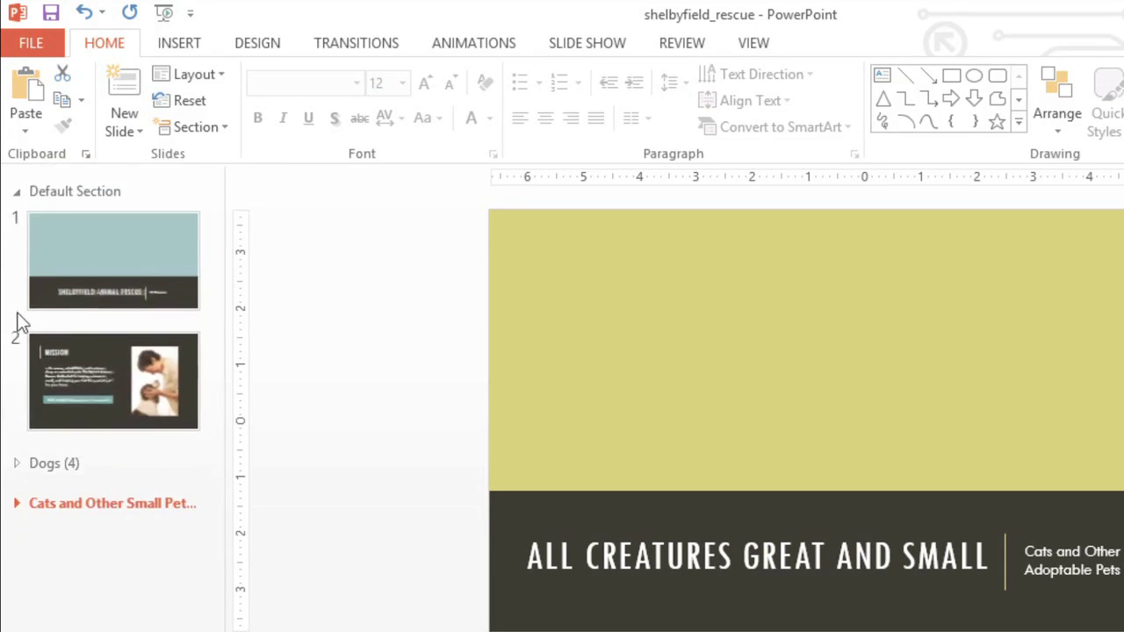
click(16, 194)
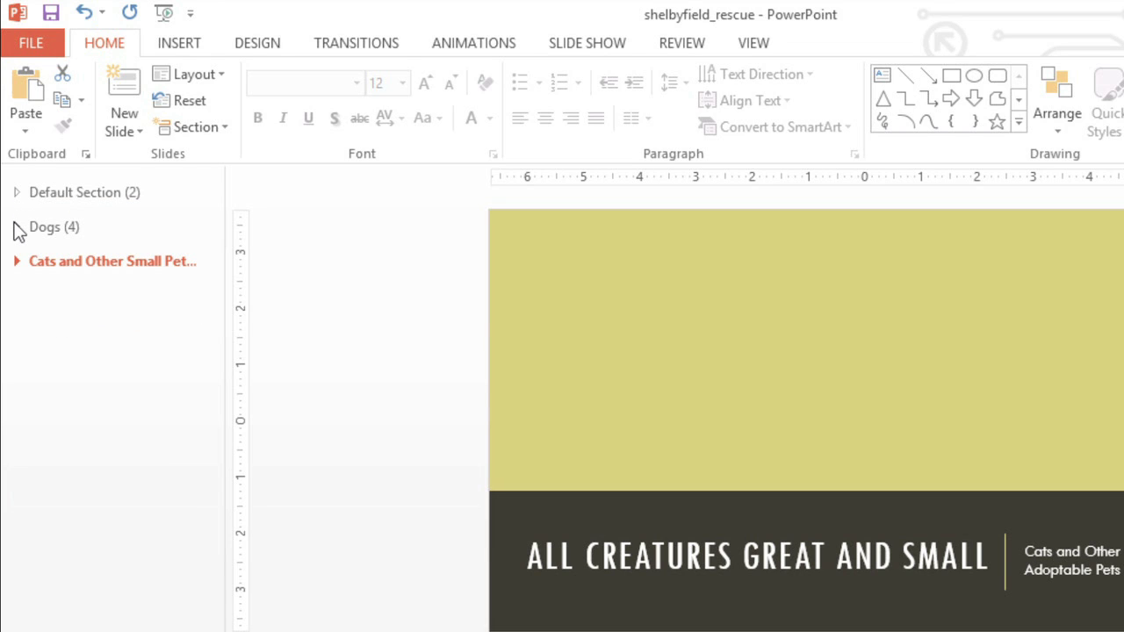
click(15, 229)
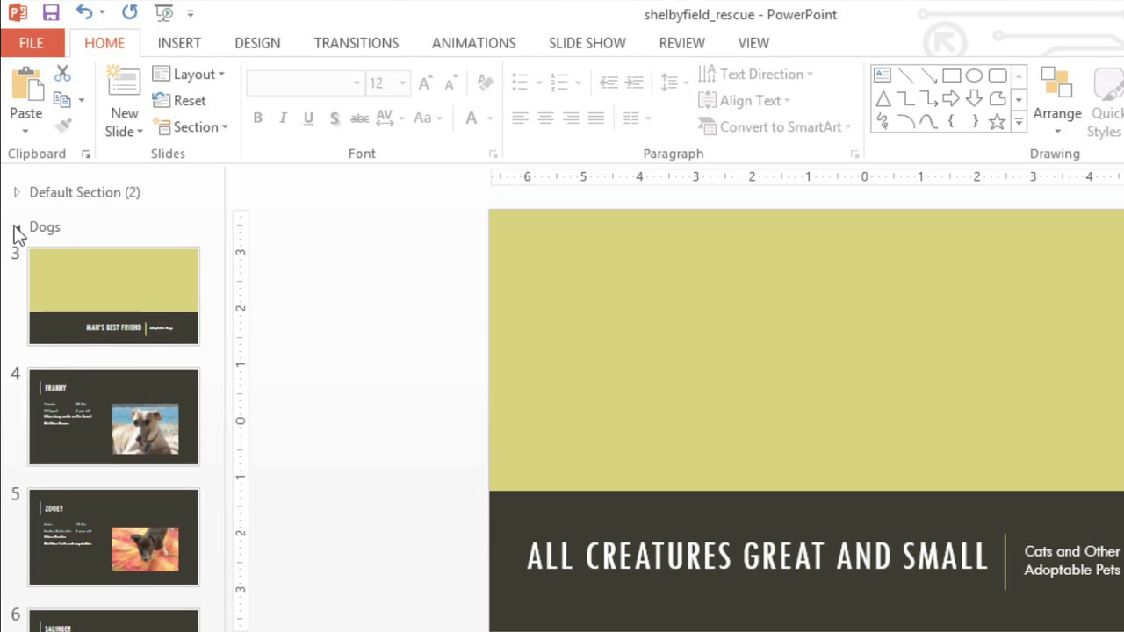